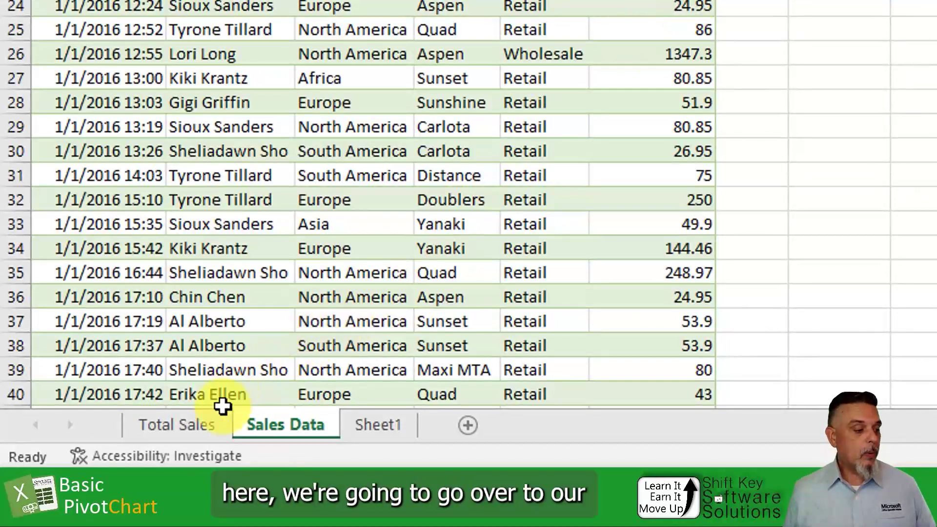
Switch to the Total Sales sheet with the revenue pivot table
click(202, 429)
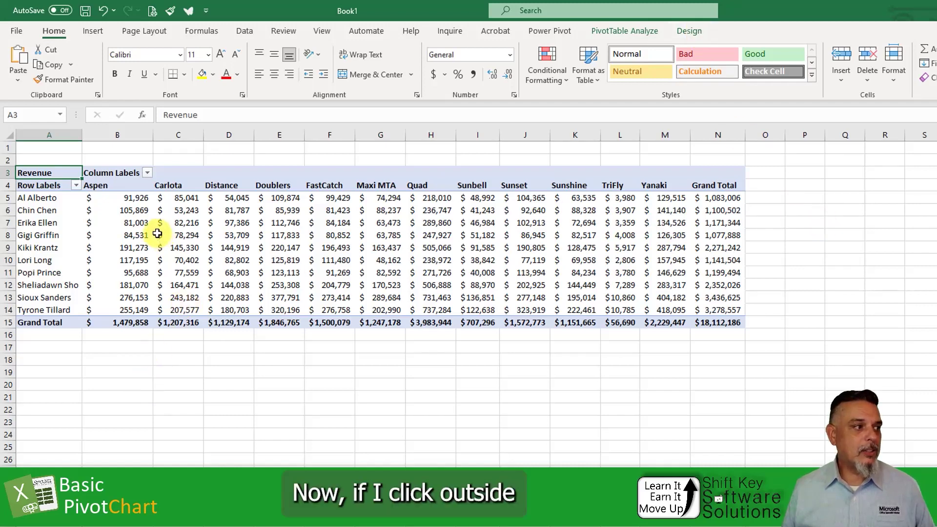
With a pivot table cell selected, launch PivotChart from the PivotTable Analyze tab
click(157, 362)
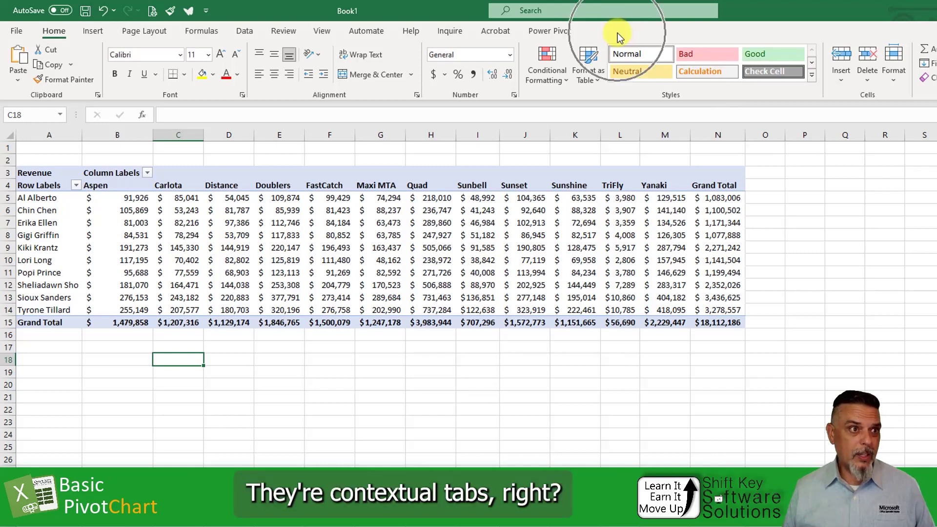
click(59, 199)
click(566, 235)
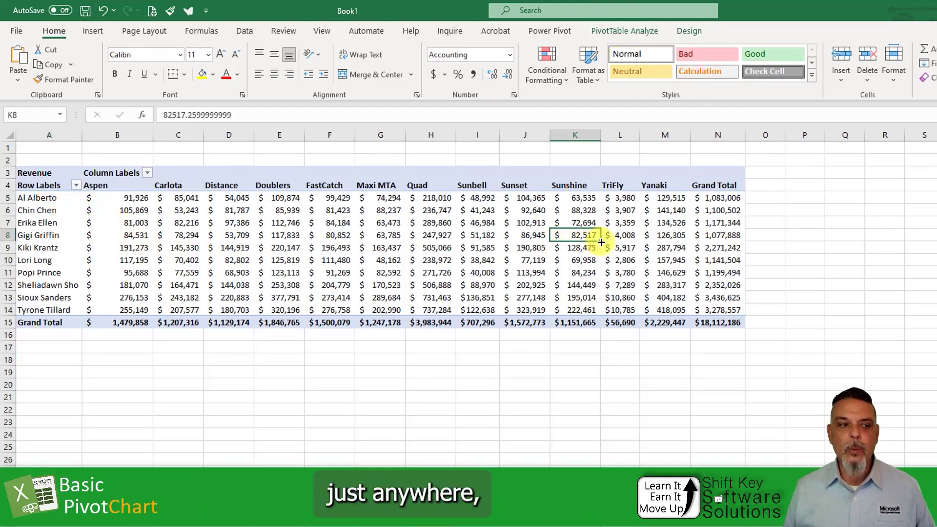
click(672, 276)
click(77, 246)
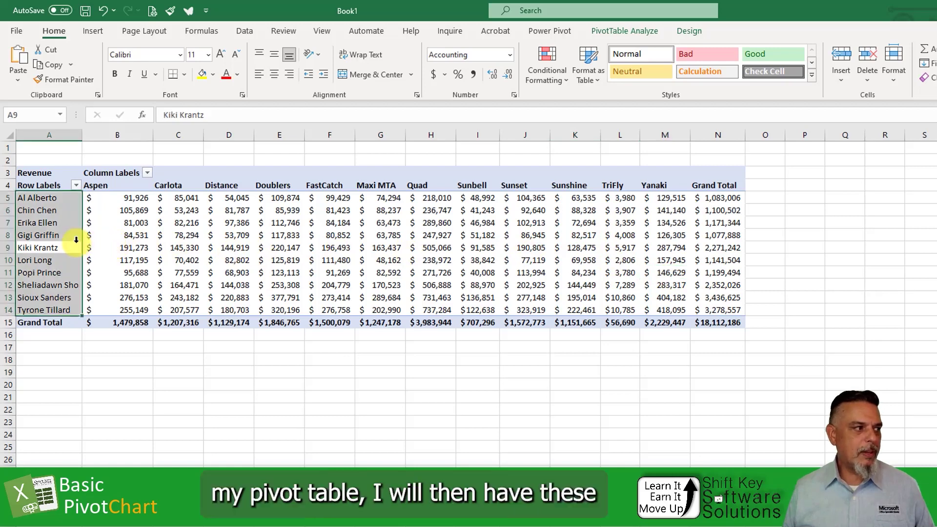
click(65, 224)
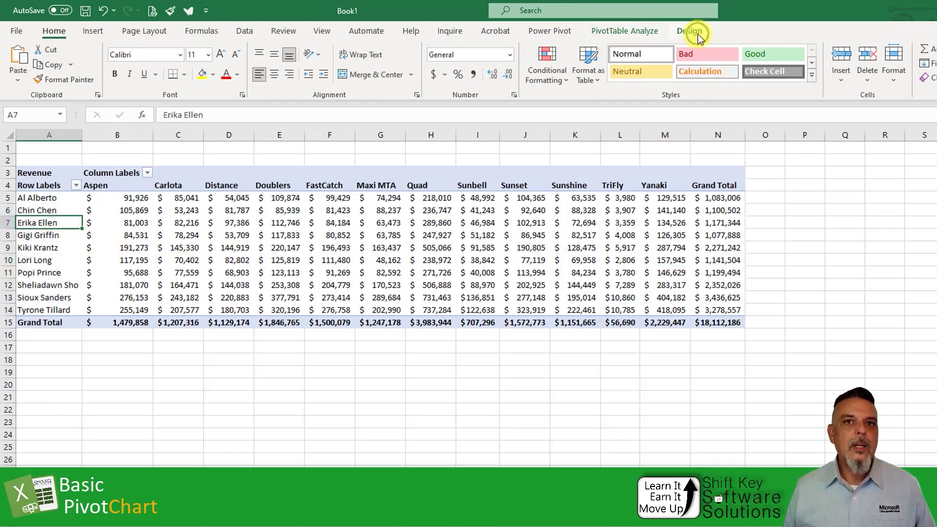
click(649, 34)
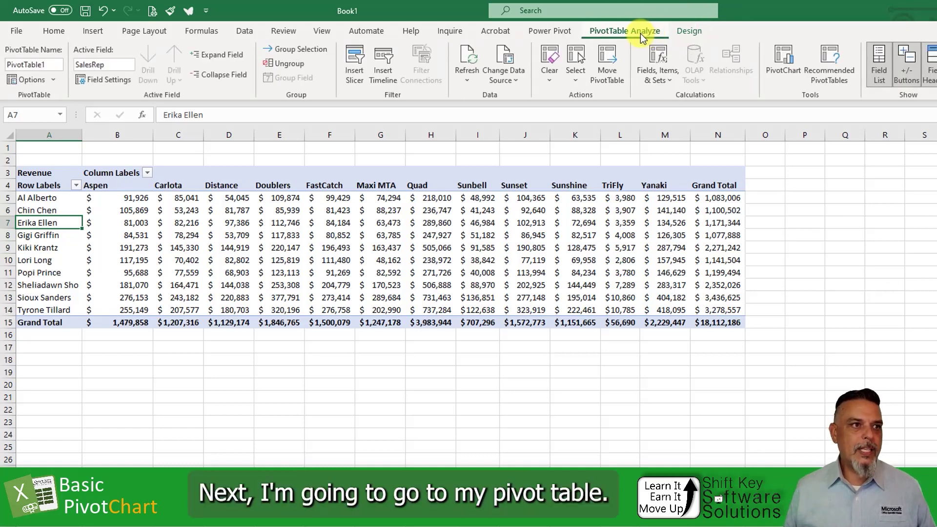
click(640, 33)
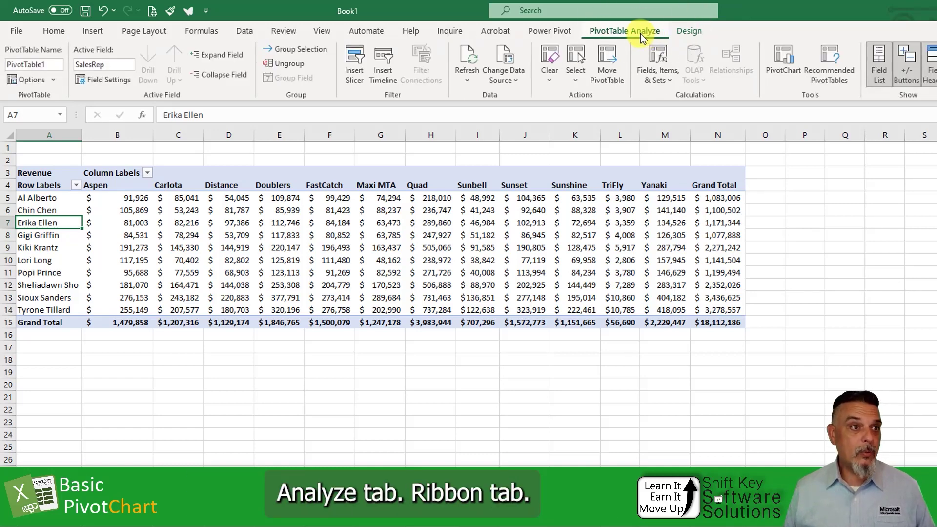
click(776, 83)
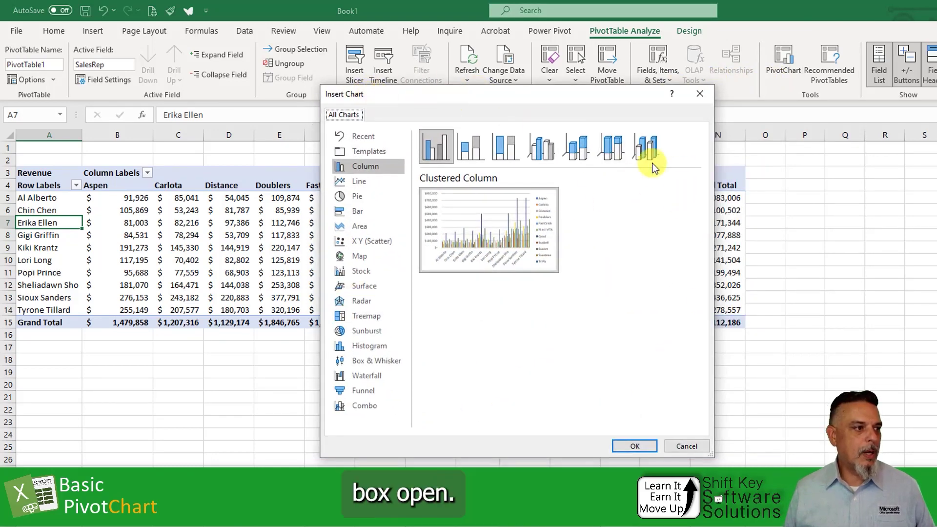
Choose the Pie category and 3-D Pie subtype in Insert Chart, previewing revenue by rep
click(360, 200)
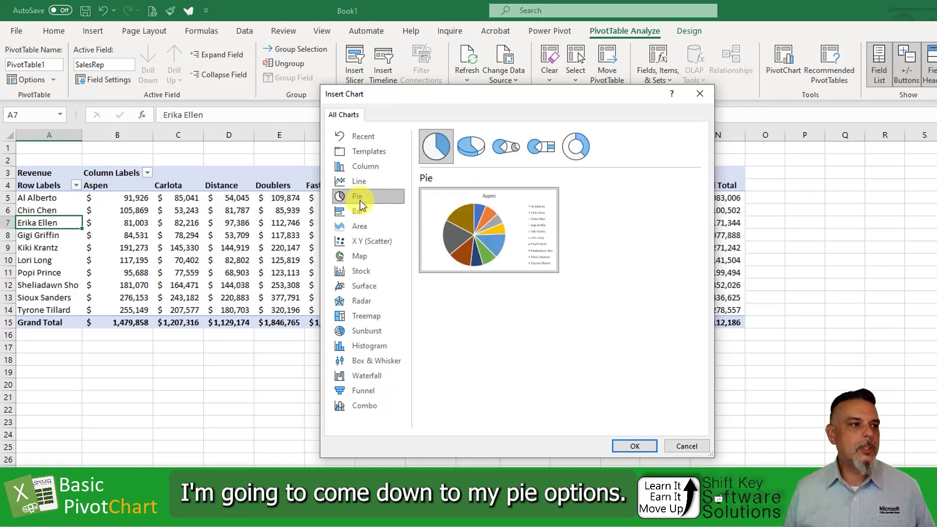
click(472, 149)
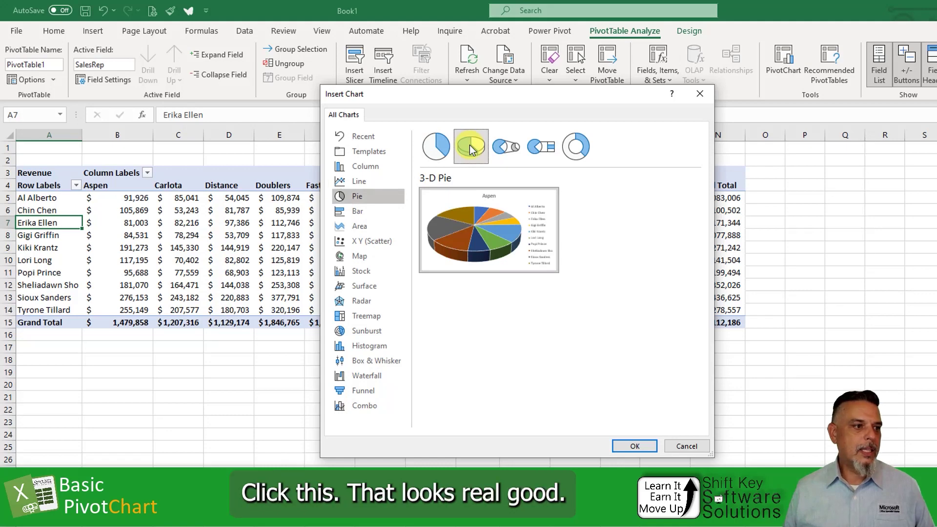
mouse_move(467, 232)
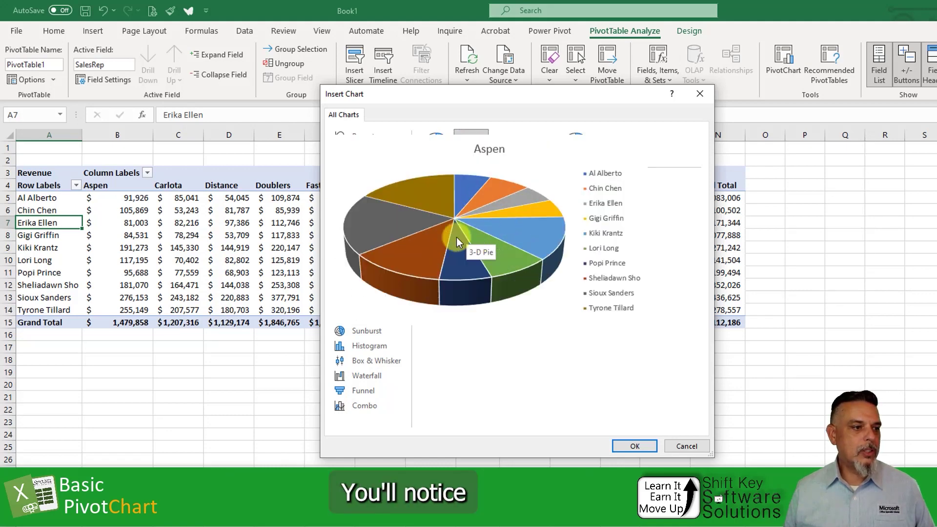
mouse_move(535, 255)
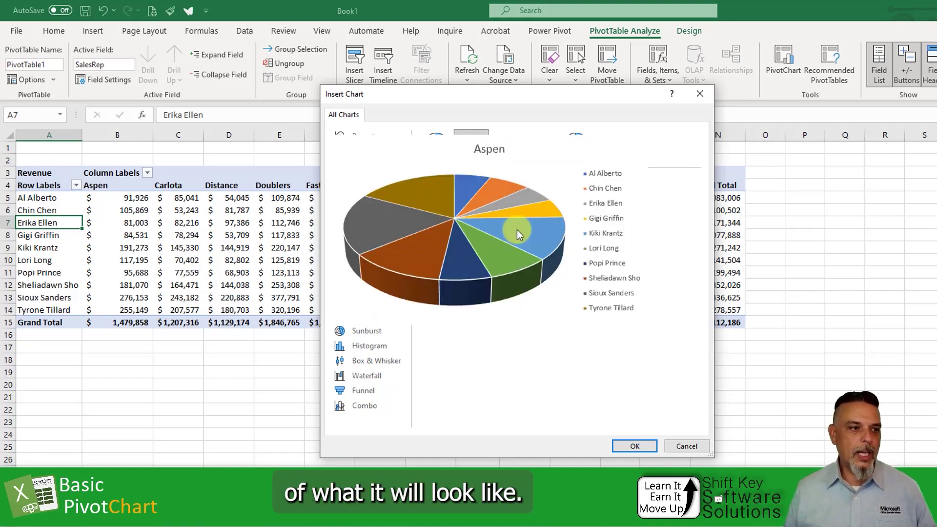
Insert the 3-D pie PivotChart and position its top-left corner at cell A17
click(636, 447)
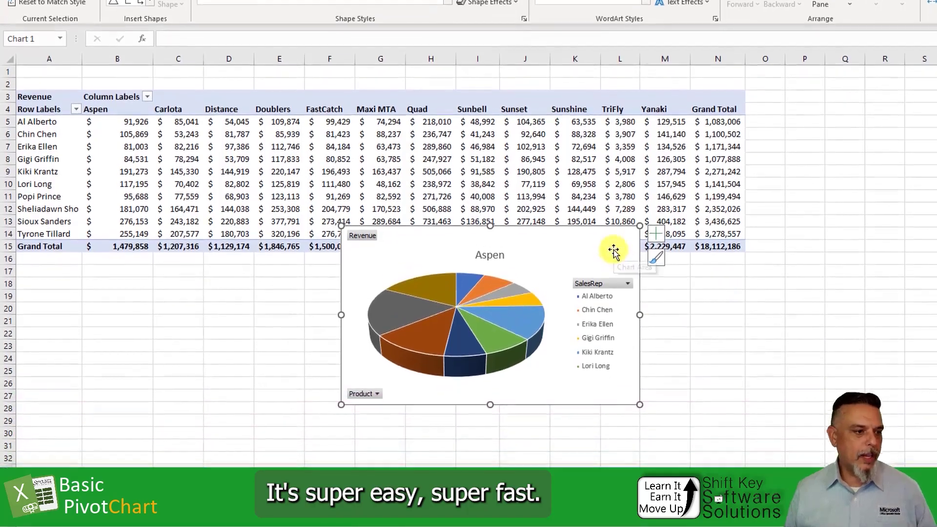
drag(614, 326, 542, 346)
drag(542, 266, 316, 277)
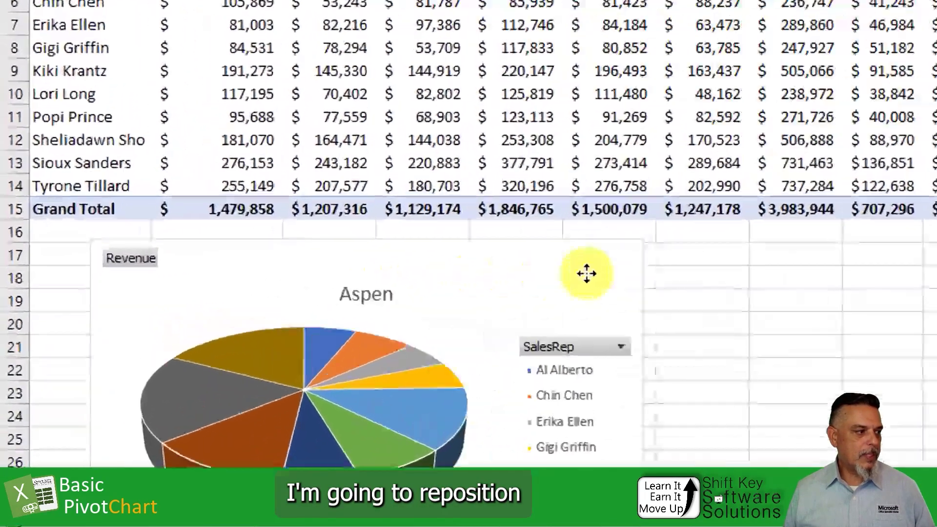
drag(586, 273, 587, 273)
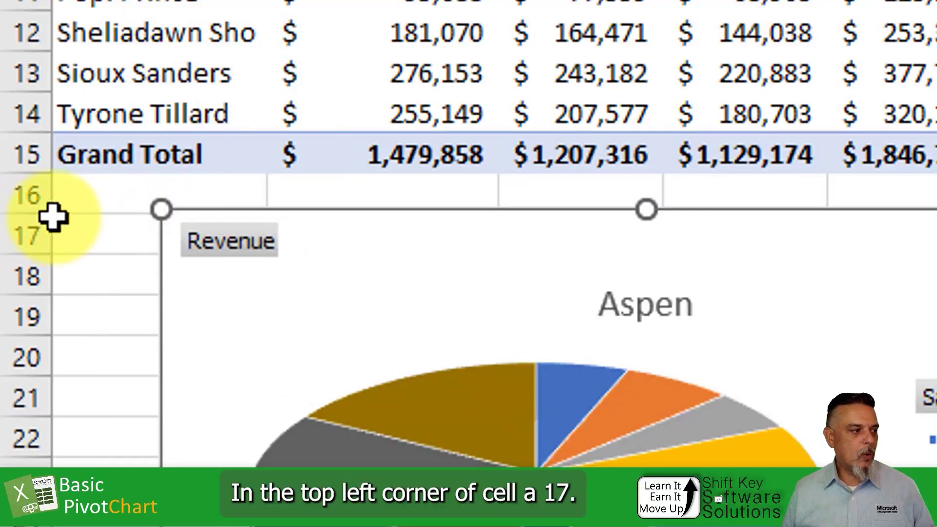
drag(497, 255, 466, 268)
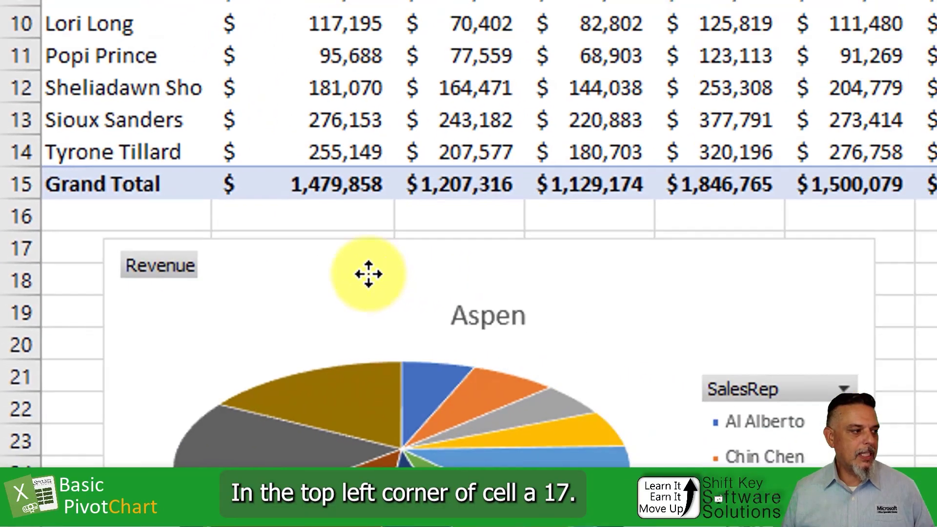
drag(369, 274, 305, 267)
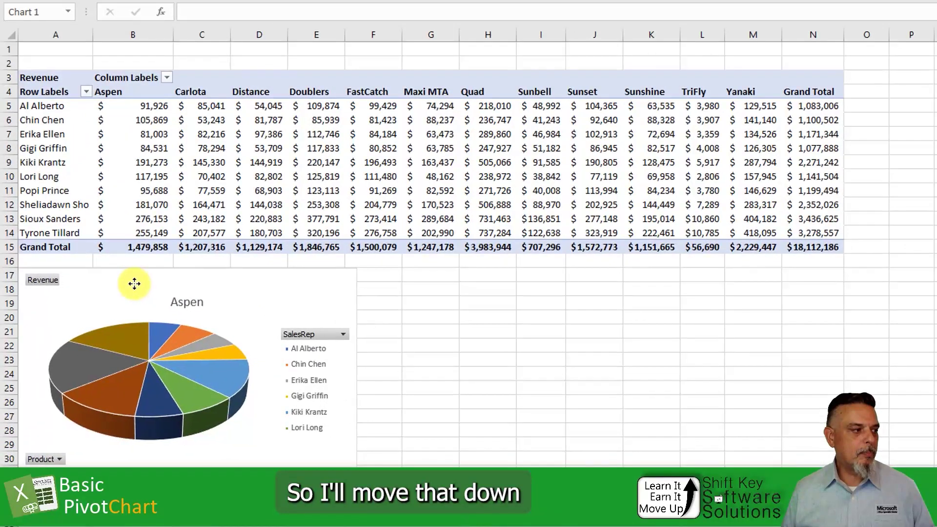
drag(134, 283, 132, 286)
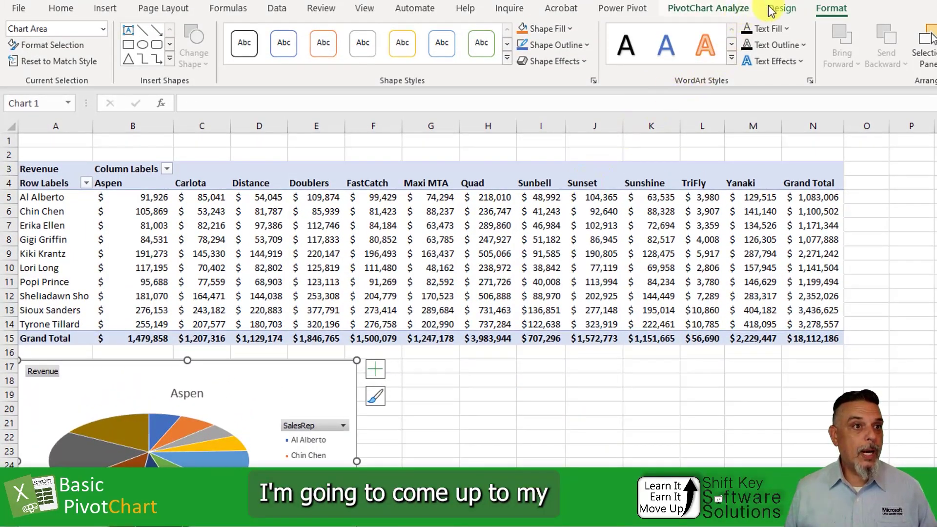
Turn off the PivotChart's field buttons so the legend lists all ten sales reps
click(708, 13)
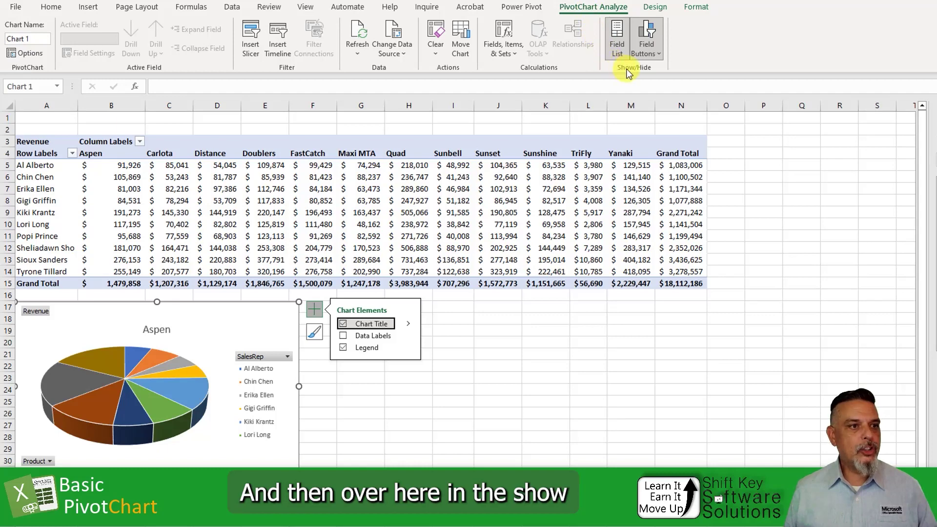
click(652, 27)
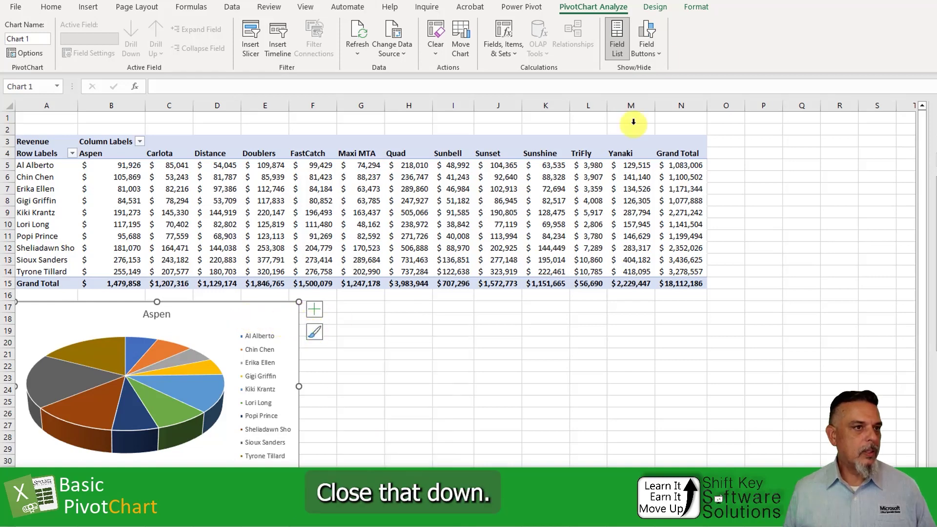
click(652, 28)
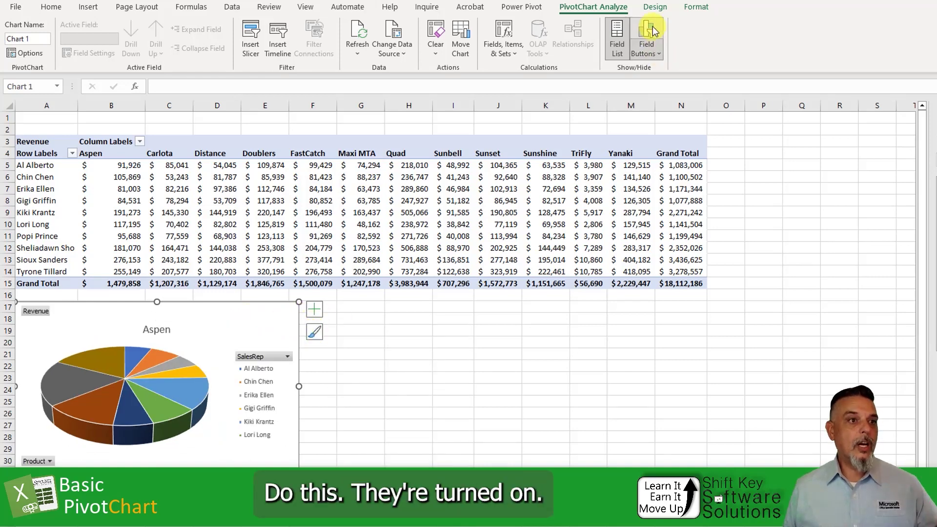
click(652, 26)
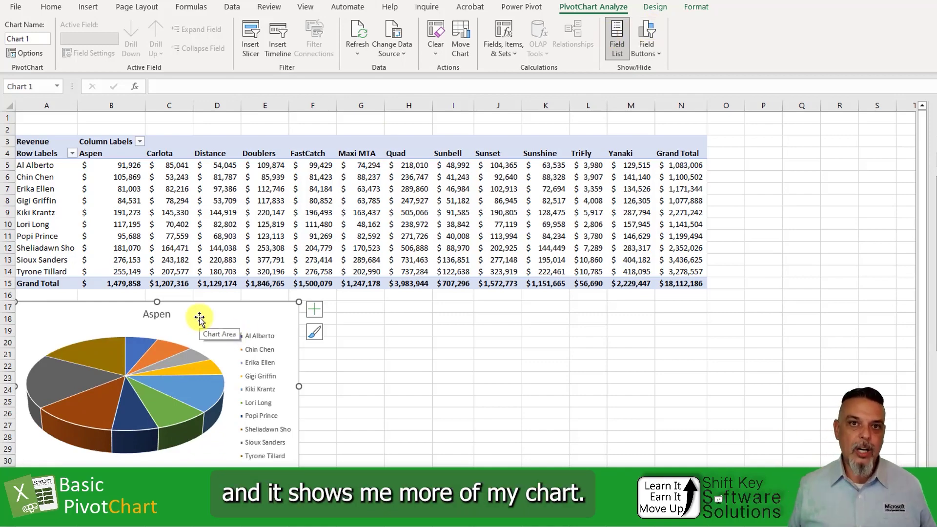
Replace the chart title 'Aspen' with 'Revenue by Rep'
click(161, 314)
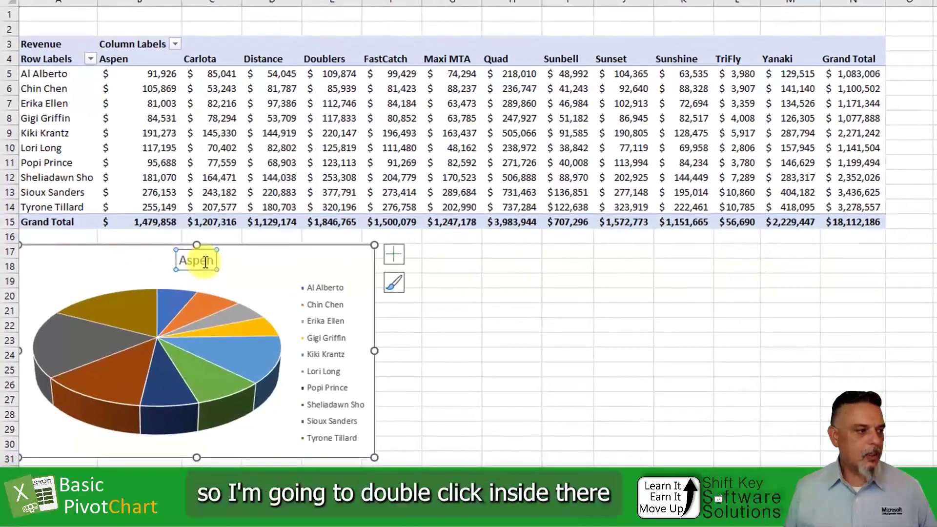
double_click(205, 262)
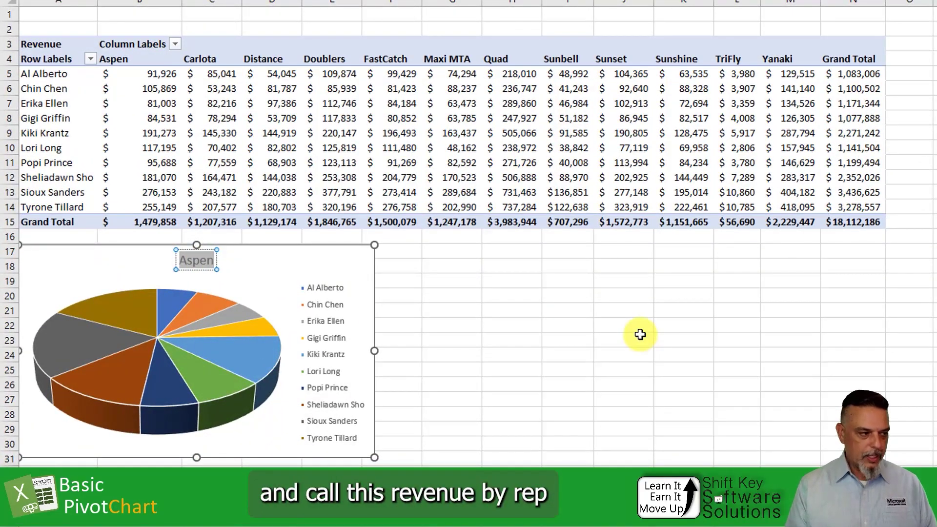
text(Revenue by Rep)
click(349, 268)
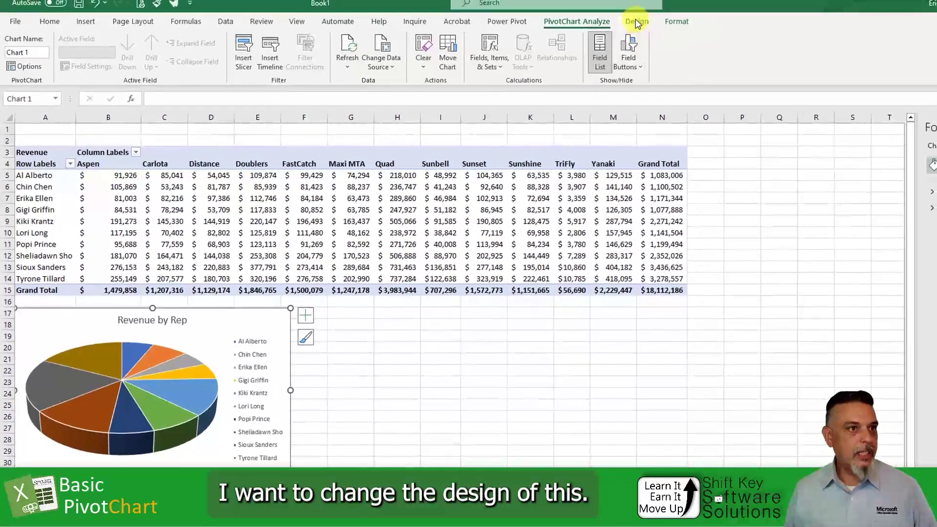
Apply chart Style 9 from the Chart Styles gallery, adding percentage slice labels and a bold title
click(636, 21)
click(305, 315)
click(305, 336)
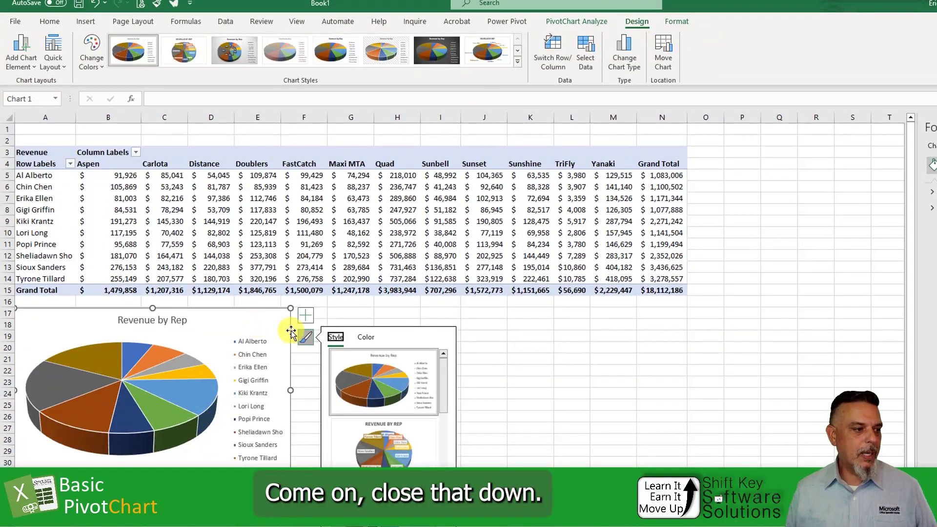
click(306, 336)
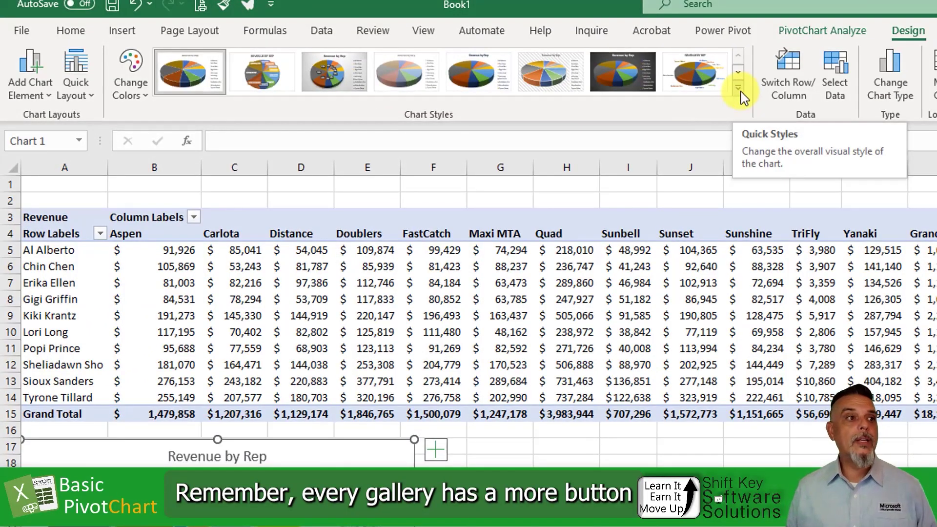
click(738, 87)
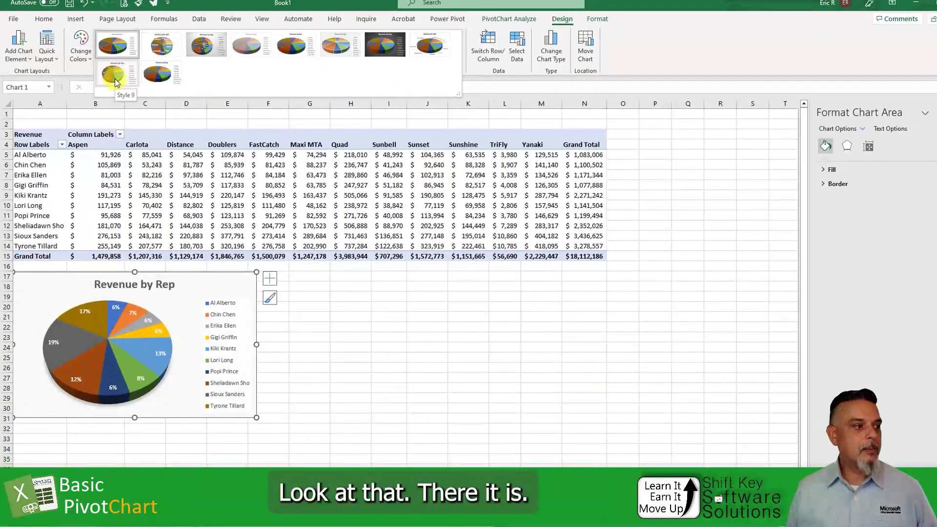
click(115, 78)
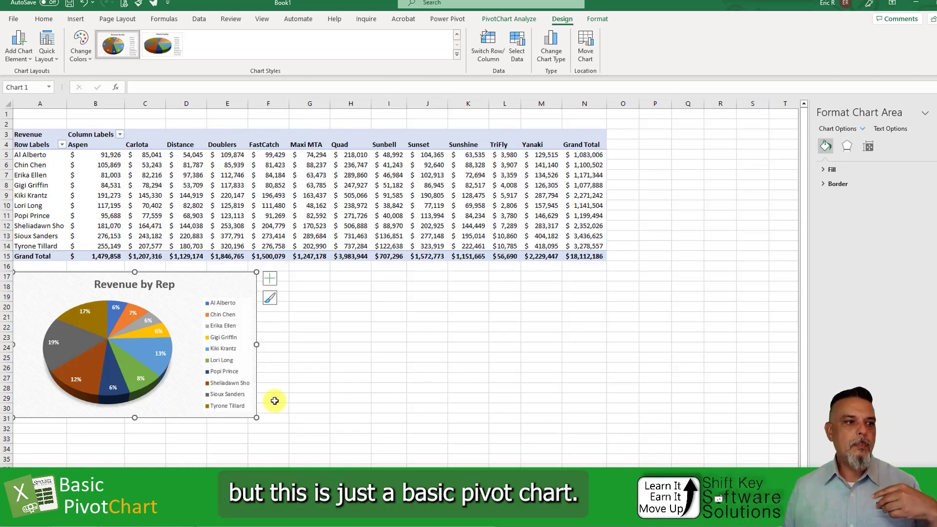
click(270, 278)
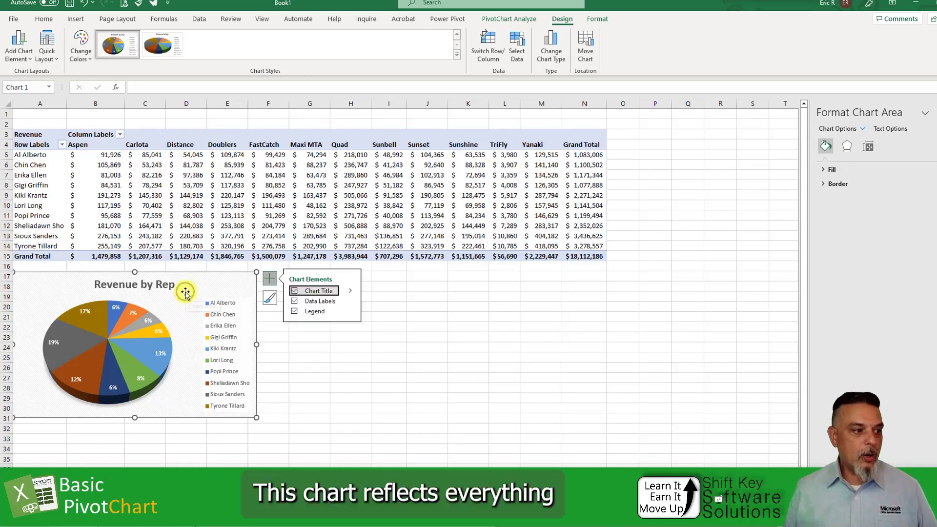
click(270, 278)
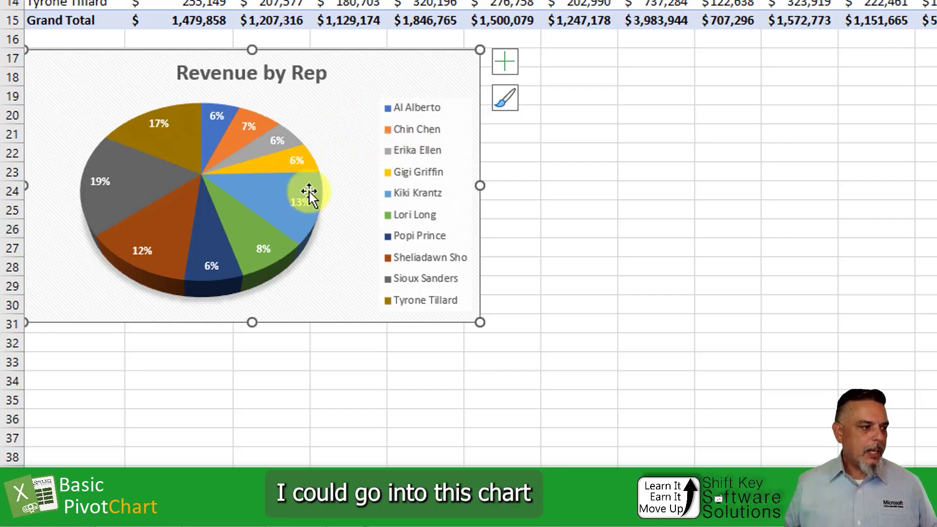
Select only the orange 7% slice and drag it outward to explode it
mouse_move(277, 232)
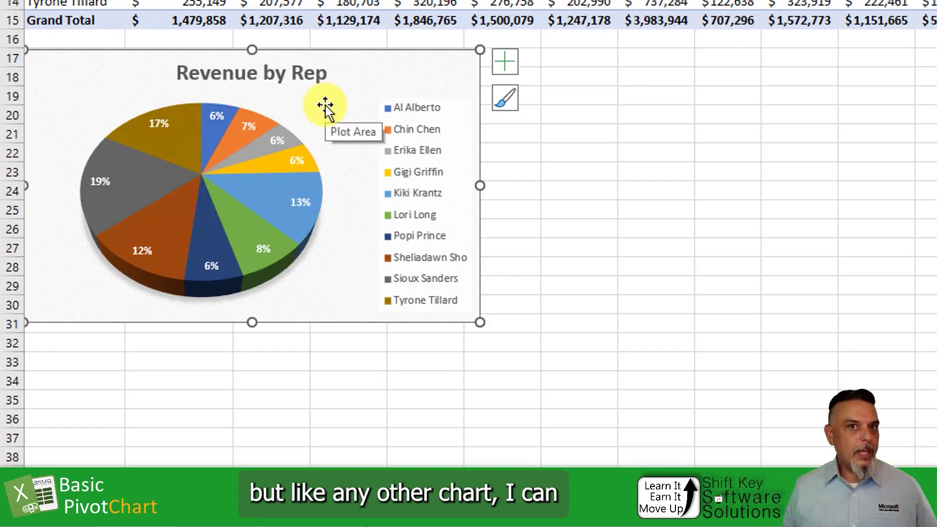
click(238, 135)
click(235, 147)
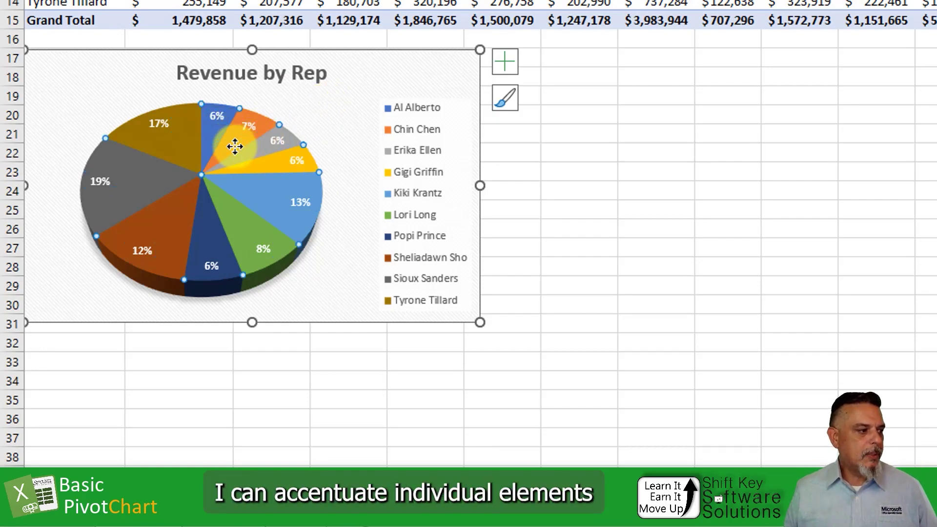
click(234, 147)
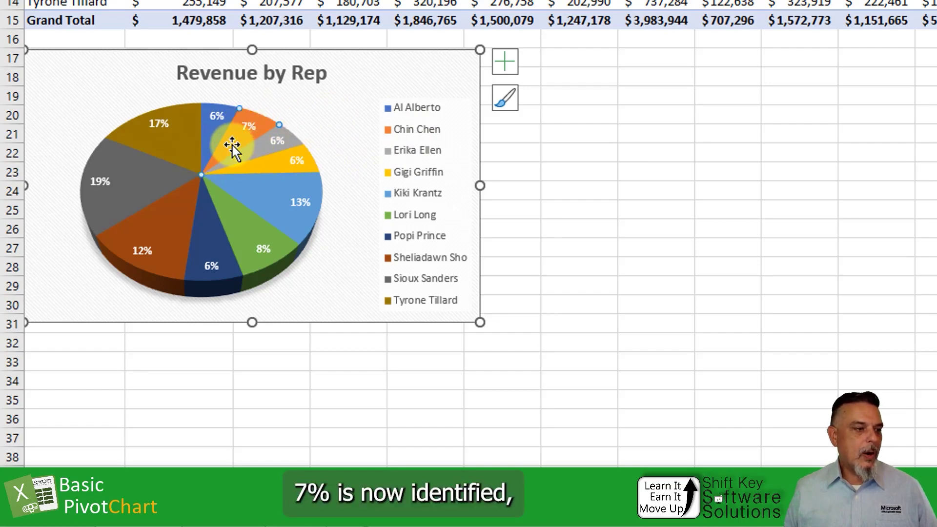
drag(237, 139, 249, 128)
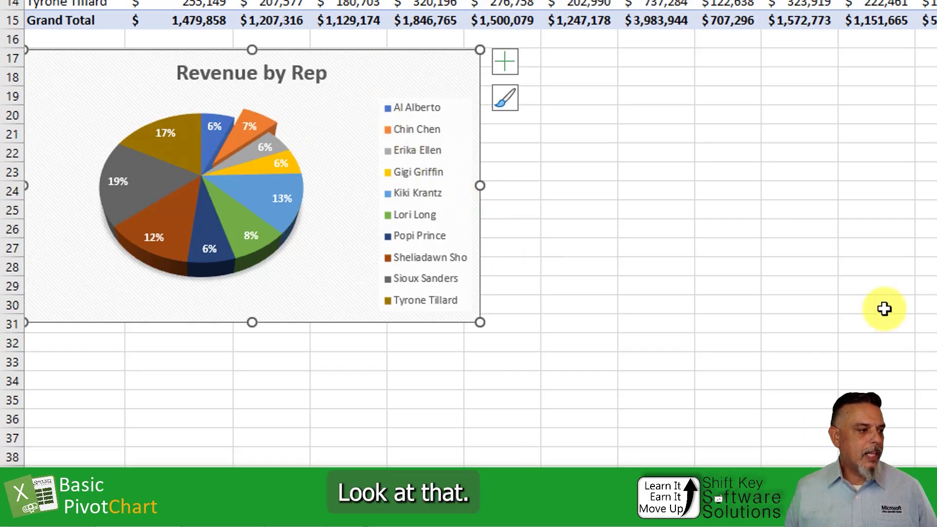